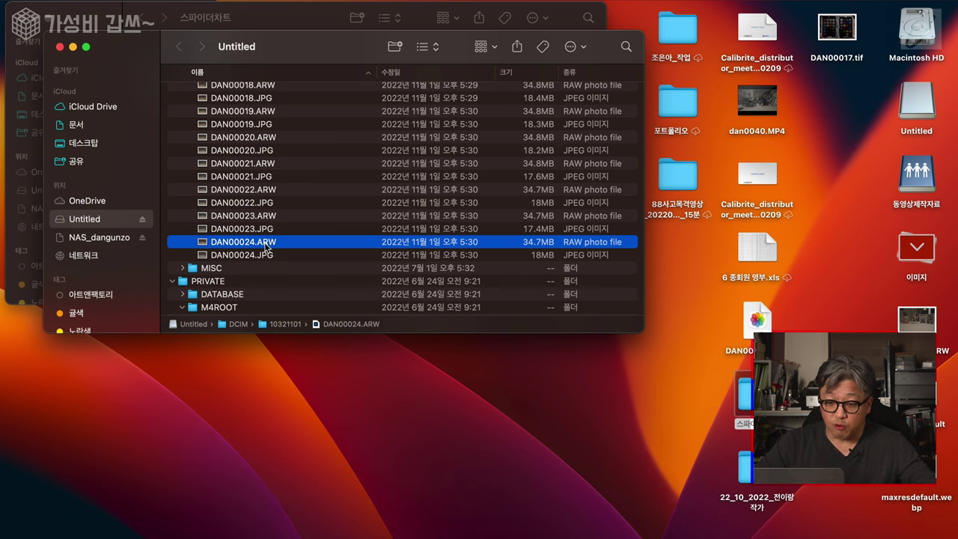
Open the raw photo DAN00024.ARW from the Untitled drive in Camera Raw
{"action": "left_click_drag", "start_coordinate": [265, 247], "coordinate": [378, 538]}
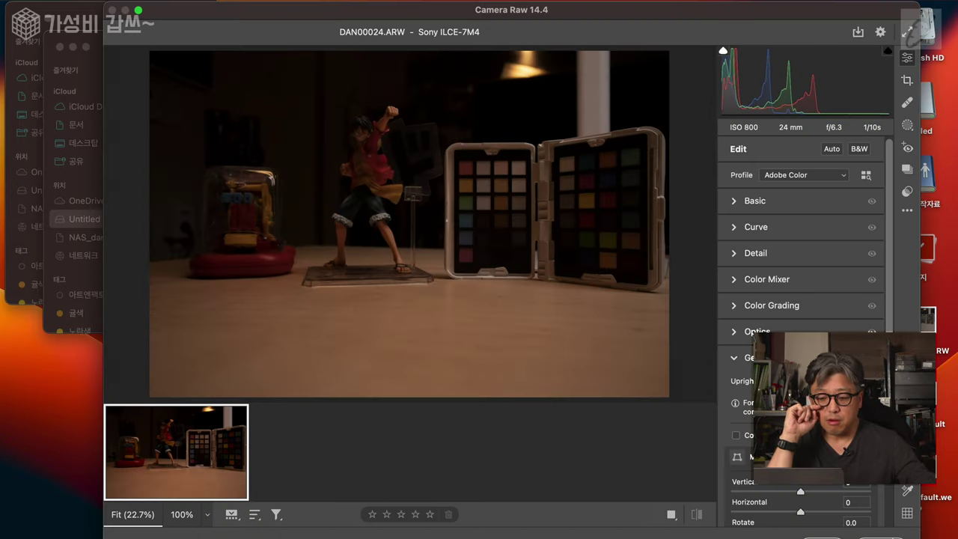
{"action": "left_click_drag", "start_coordinate": [612, 10], "coordinate": [548, 11]}
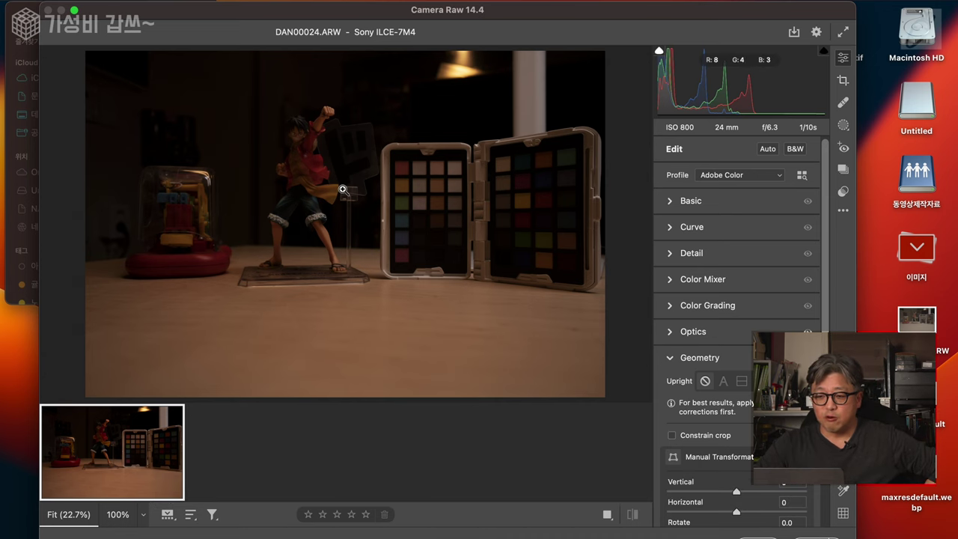
Raise the exposure to +2.05 and sample the white balance from the light grey patch, third down in the chart's white-to-black column
{"action": "left_click", "coordinate": [673, 204]}
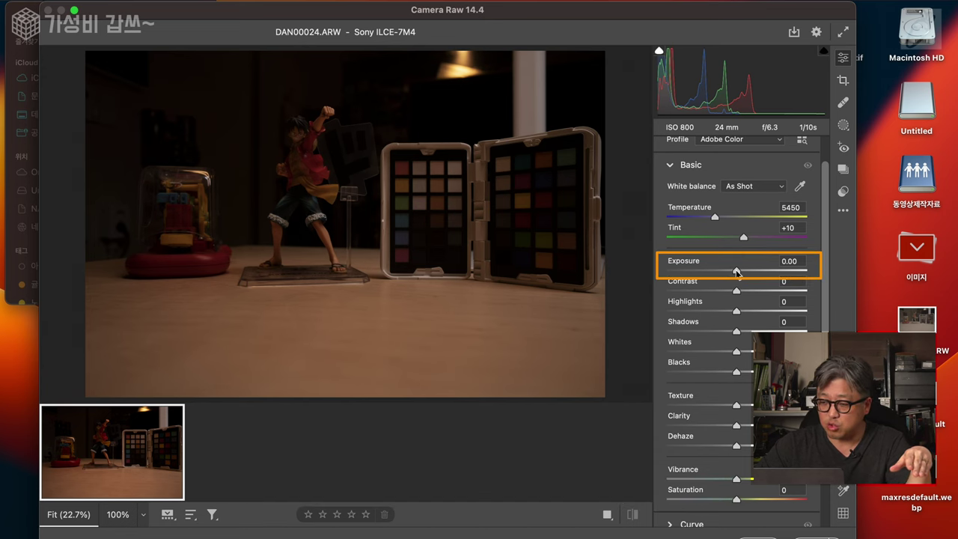
{"action": "left_click_drag", "start_coordinate": [737, 272], "coordinate": [764, 272]}
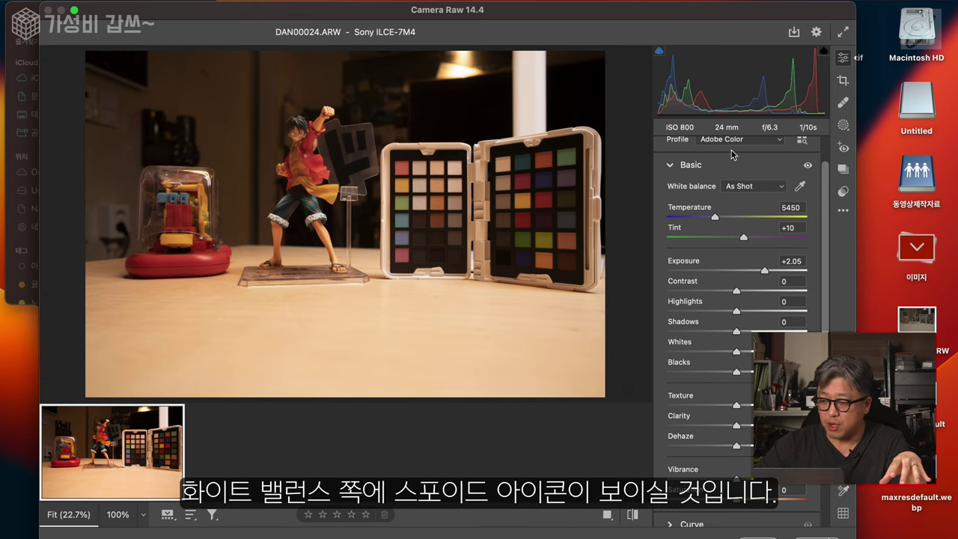
{"action": "left_click", "coordinate": [800, 188]}
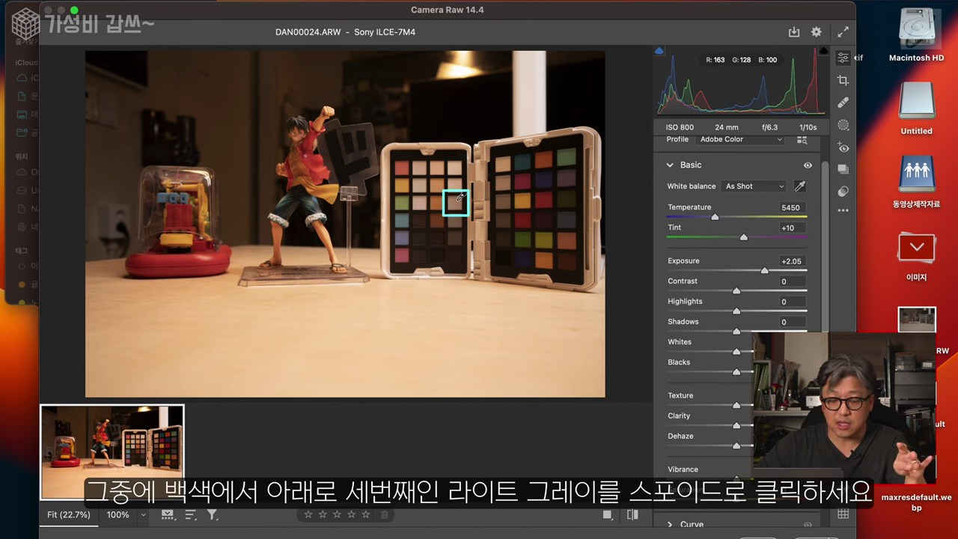
{"action": "left_click", "coordinate": [458, 200]}
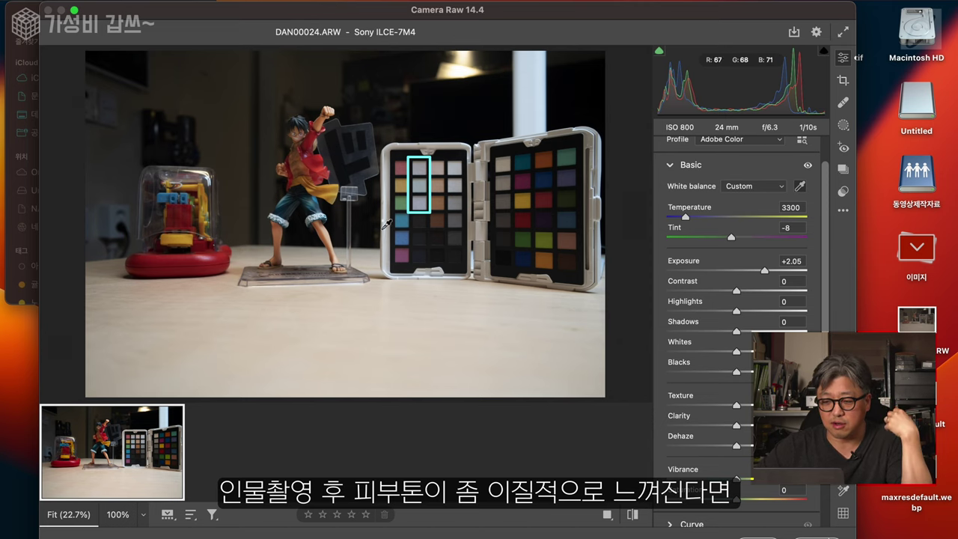
Compare white balances by sampling the three light grey patches in the chart's second column in turn, ending on the middle one
{"action": "left_click", "coordinate": [422, 200]}
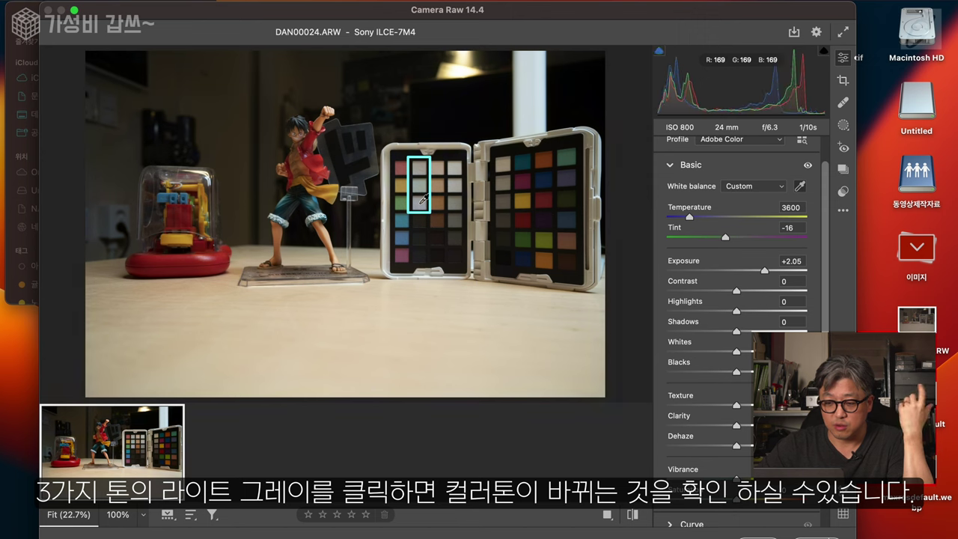
{"action": "left_click", "coordinate": [422, 184]}
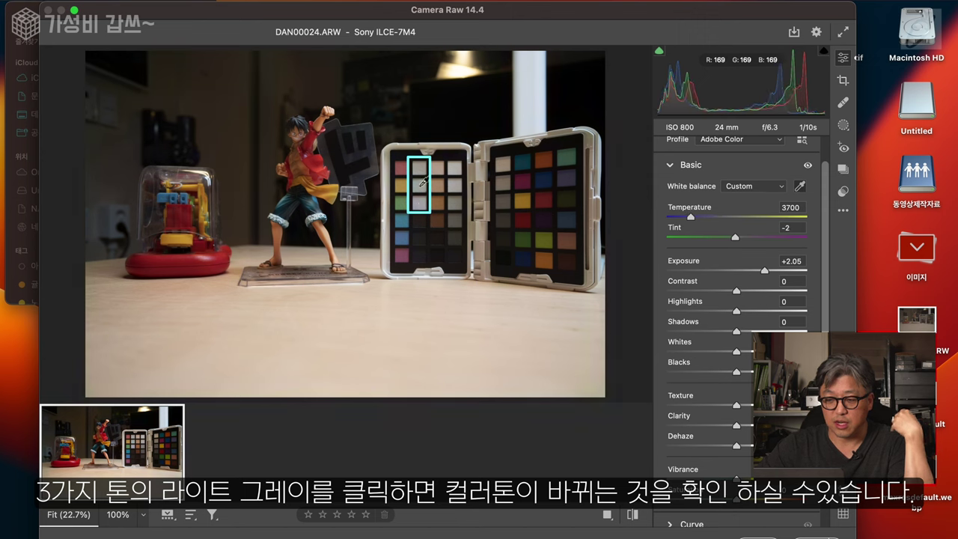
{"action": "left_click", "coordinate": [423, 166]}
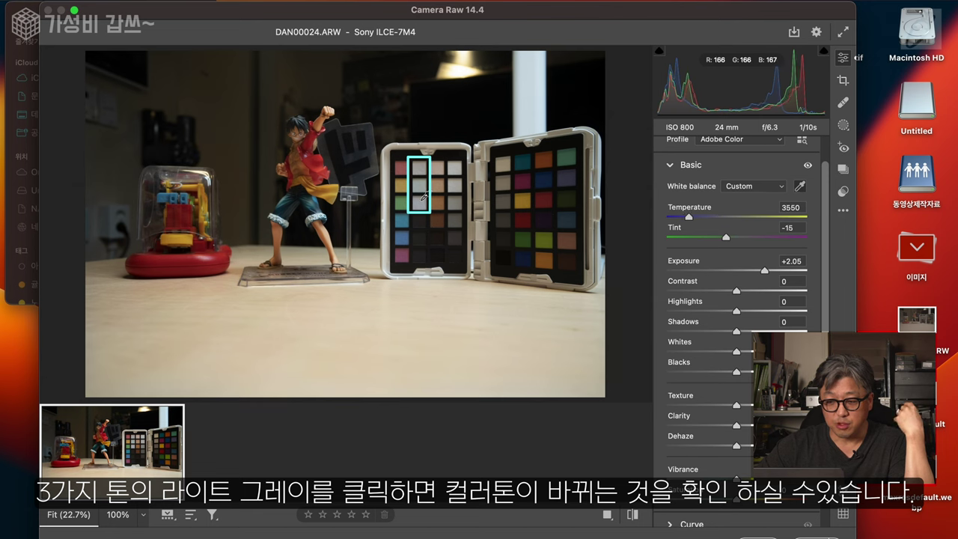
{"action": "left_click", "coordinate": [423, 181]}
{"action": "left_click", "coordinate": [422, 165]}
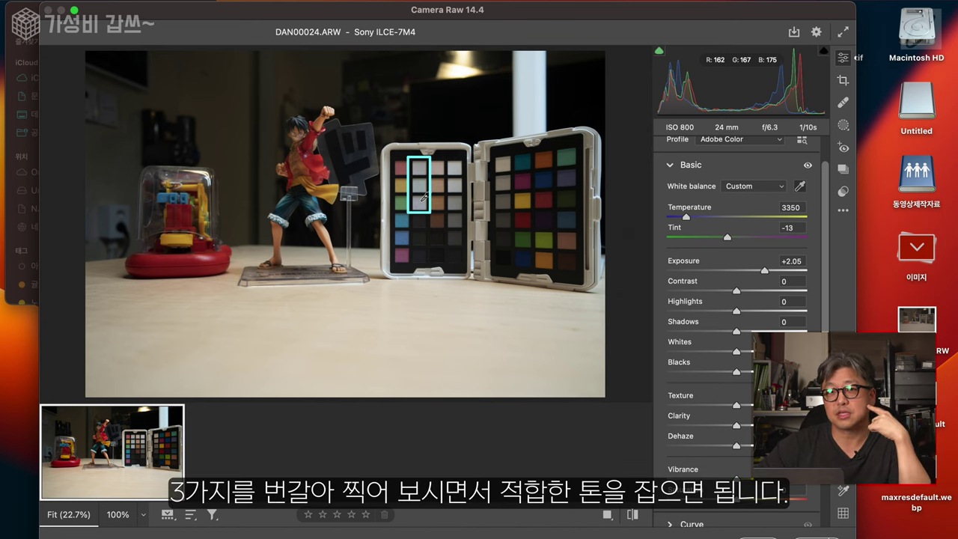
{"action": "left_click", "coordinate": [424, 197]}
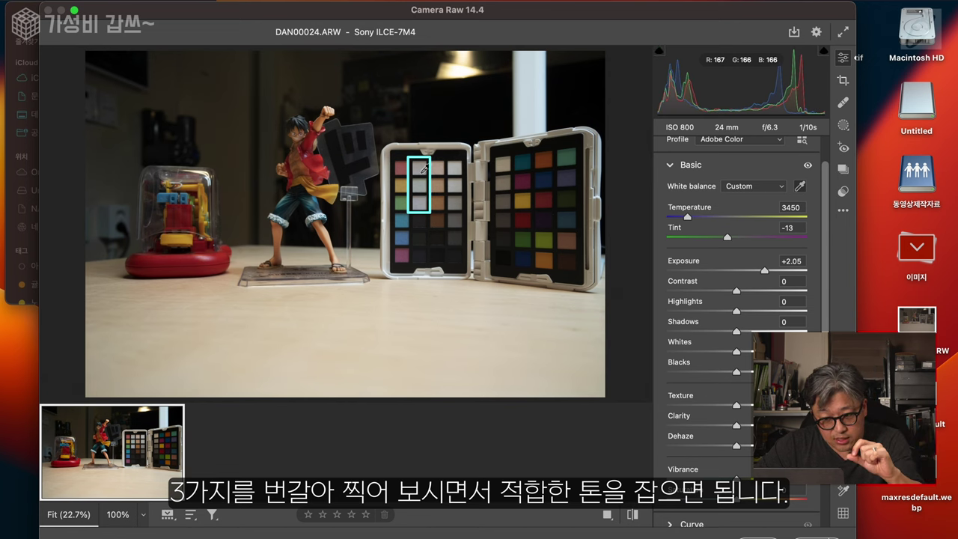
{"action": "left_click", "coordinate": [421, 182]}
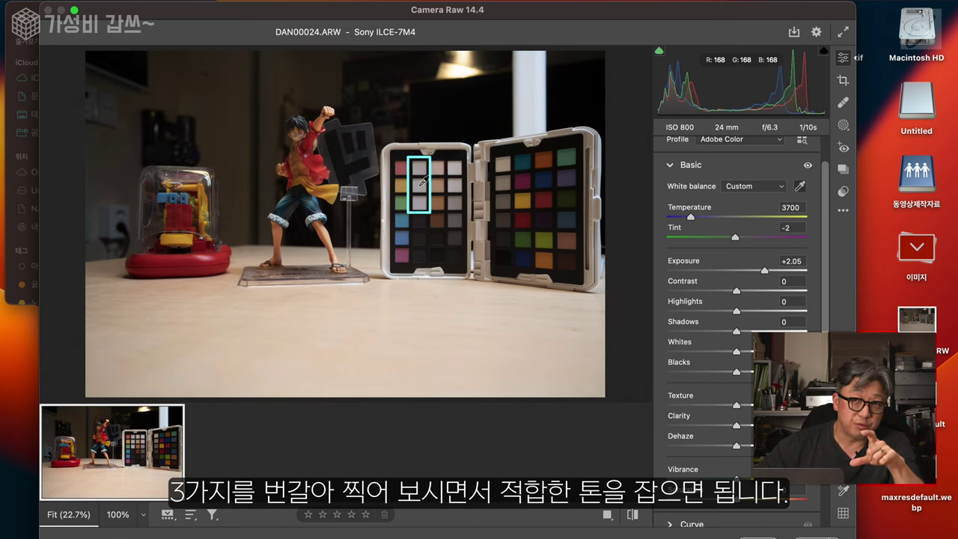
{"action": "left_click", "coordinate": [422, 196]}
{"action": "left_click", "coordinate": [423, 183]}
{"action": "left_click", "coordinate": [423, 168]}
{"action": "left_click", "coordinate": [422, 184]}
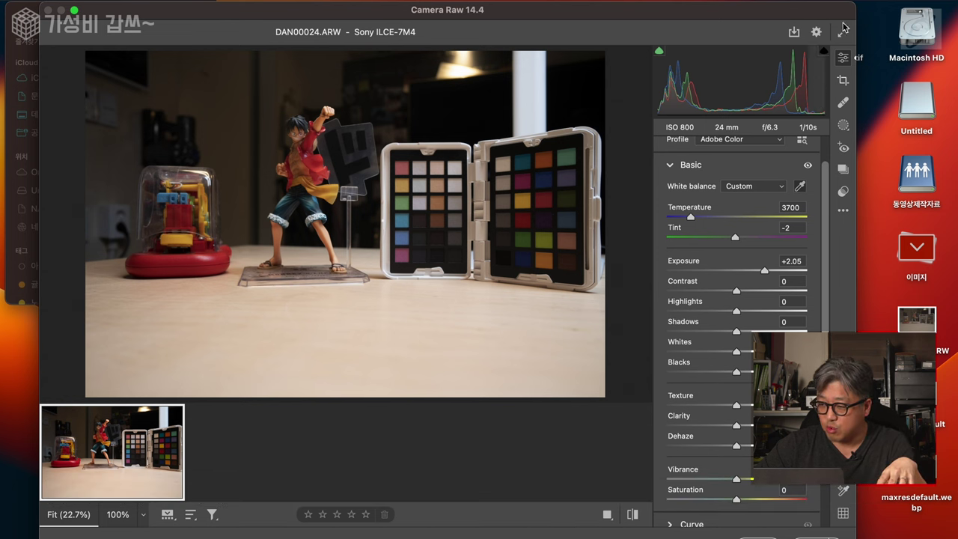
Create a user preset named alpha7M4_20221105_onep with the default subset, checking which Basic settings it includes
{"action": "left_click", "coordinate": [842, 212]}
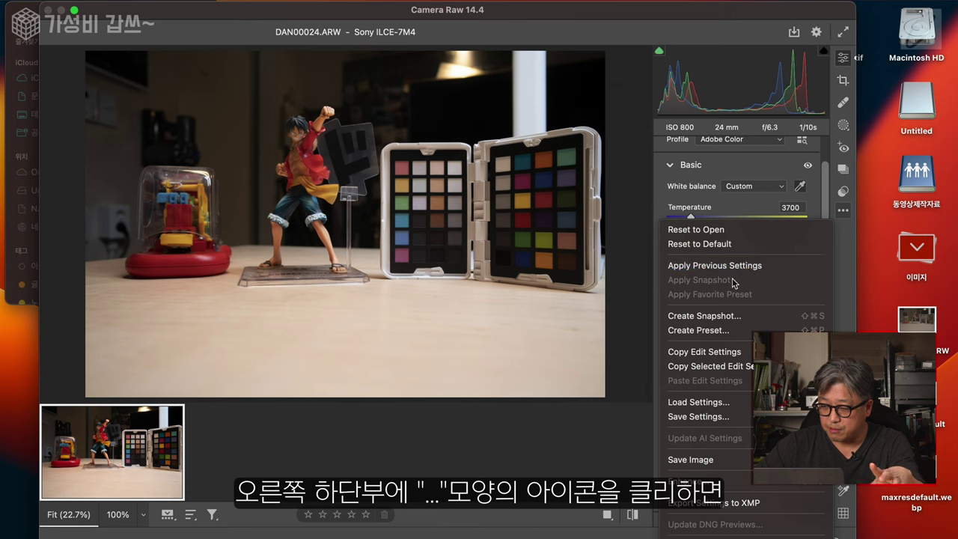
{"action": "left_click", "coordinate": [713, 331]}
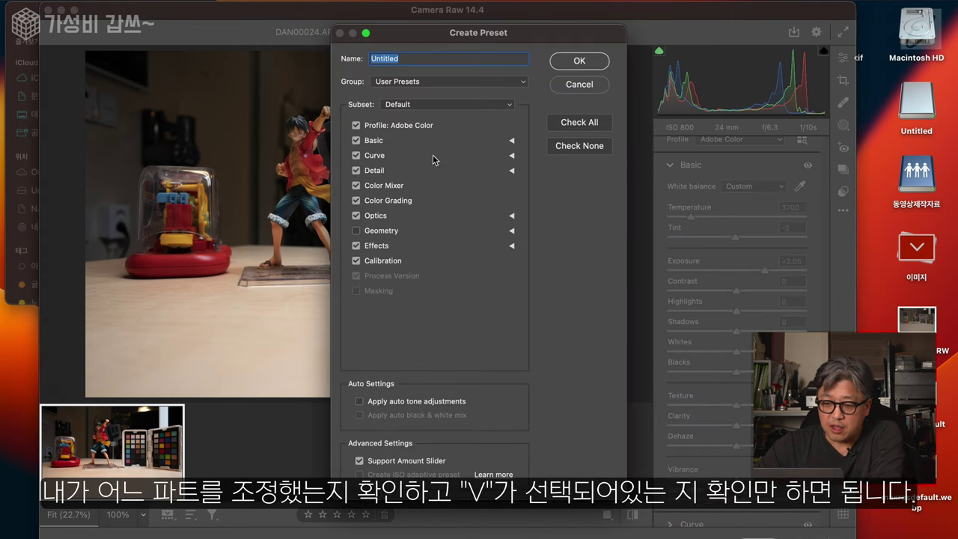
{"action": "left_click", "coordinate": [512, 141]}
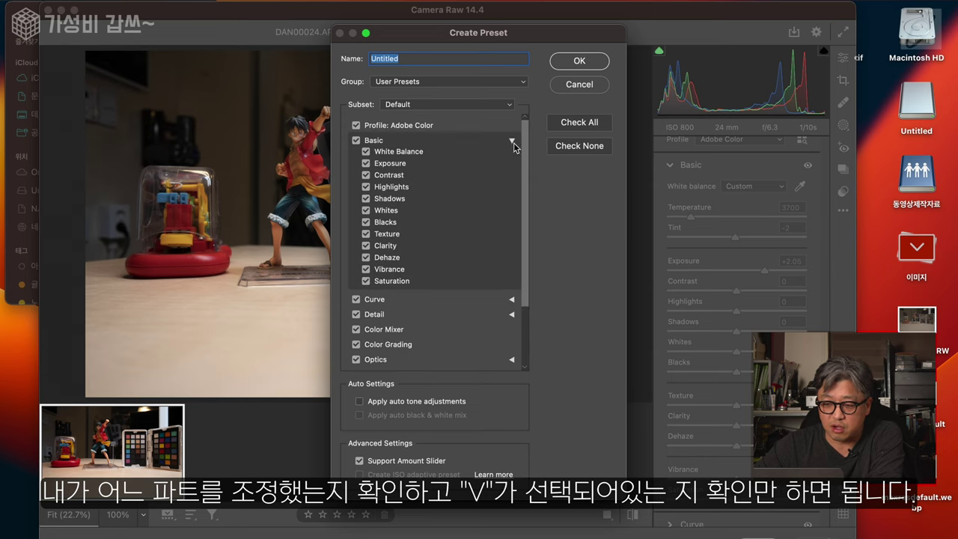
{"action": "left_click", "coordinate": [512, 142]}
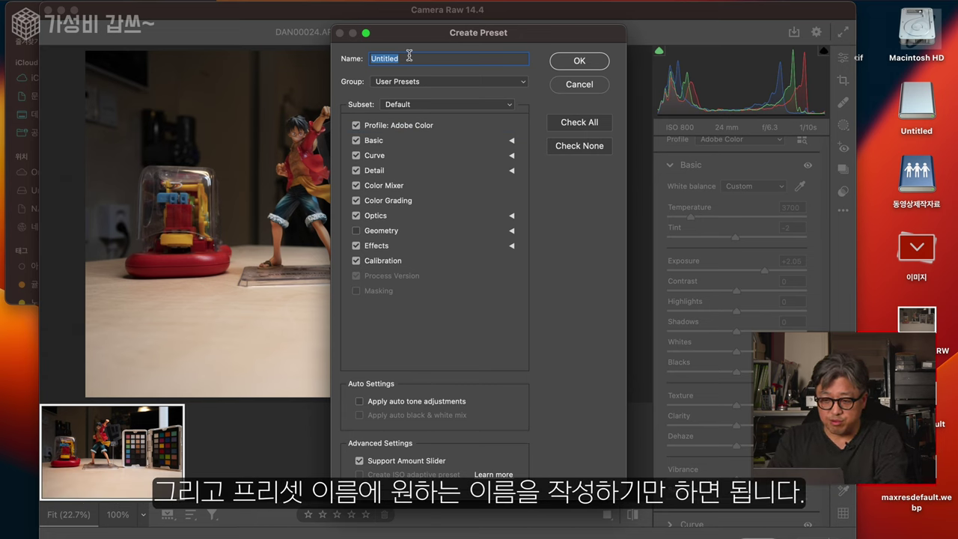
{"action": "type", "text": "alpha7M4_20"}
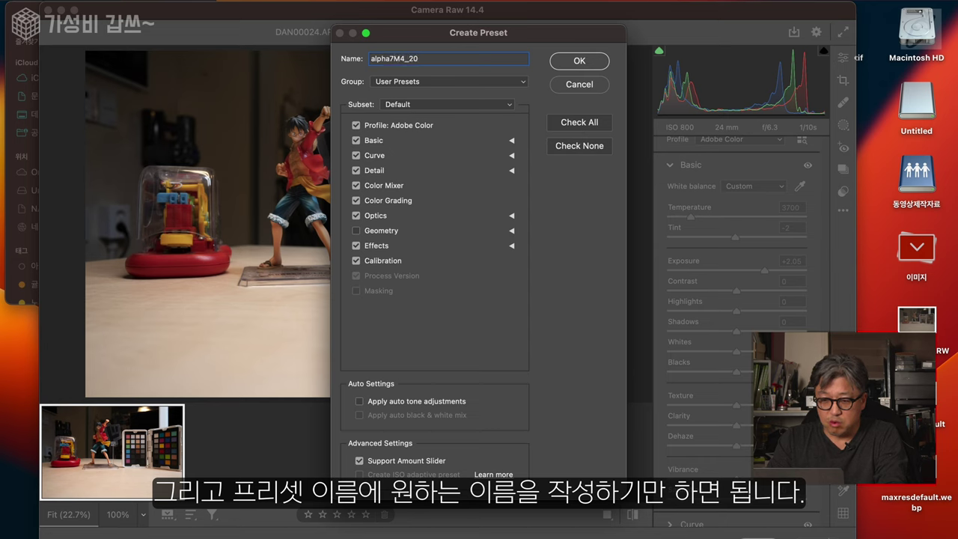
{"action": "type", "text": "221105_onep"}
{"action": "left_click", "coordinate": [579, 61]}
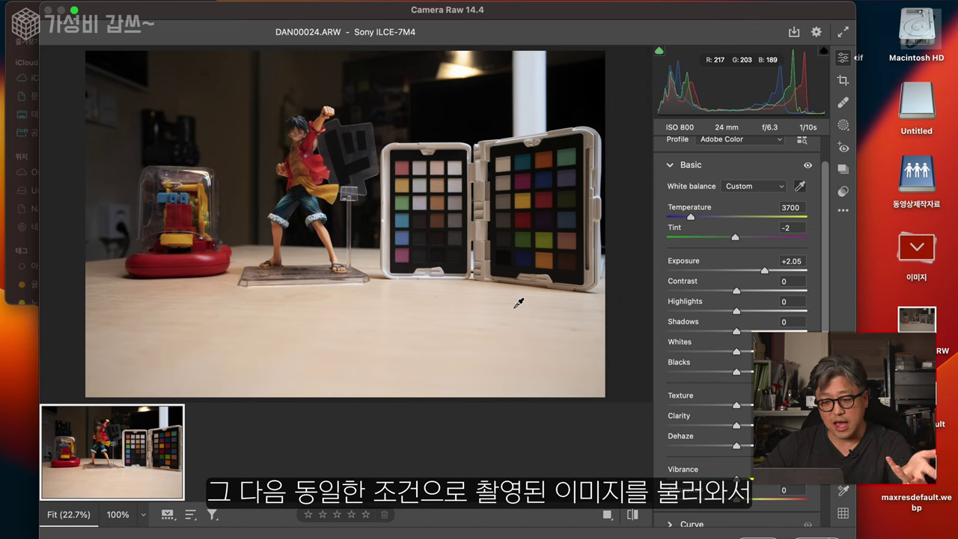
Load the saved settings file alpha7M4_20221105_onep.xmp onto the photo
{"action": "scroll", "coordinate": [755, 191], "scroll_direction": "up", "scroll_amount": 1}
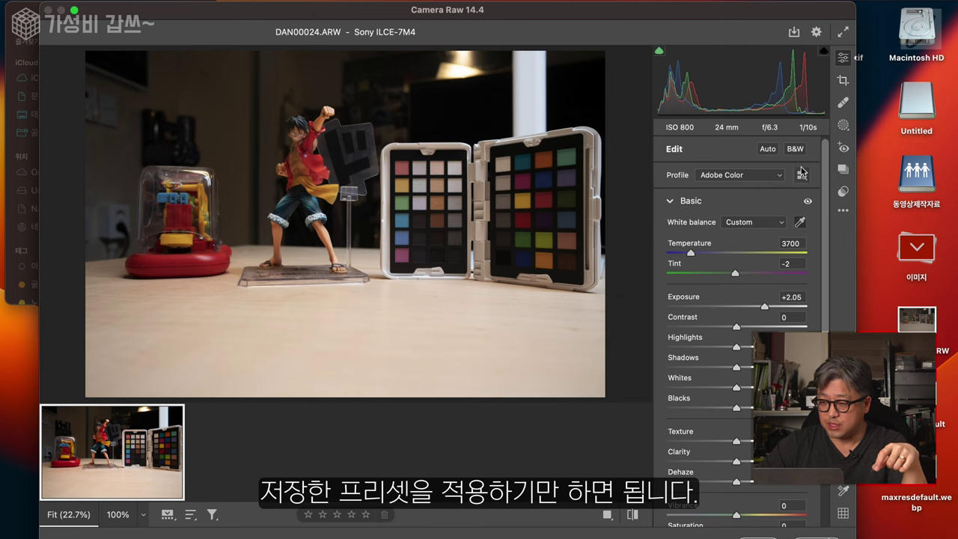
{"action": "left_click", "coordinate": [780, 176]}
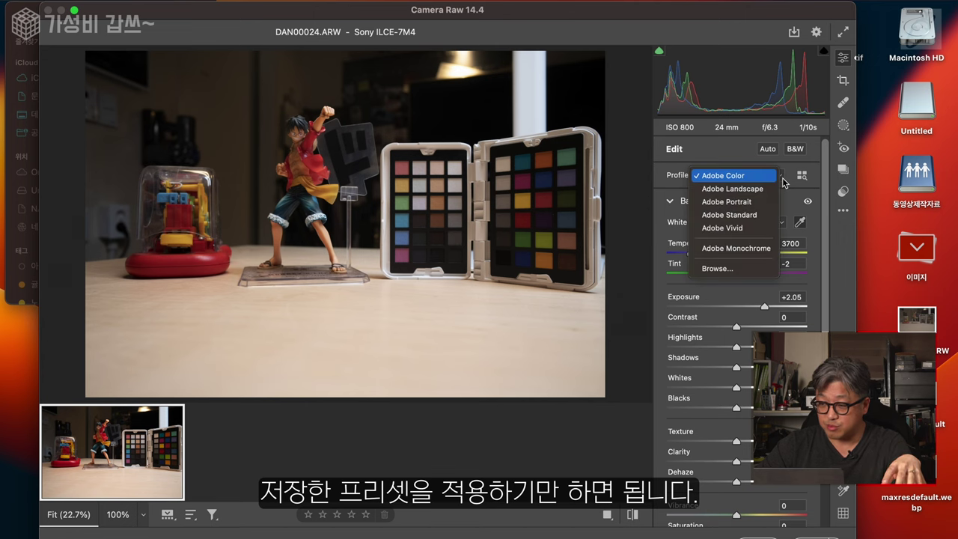
{"action": "left_click", "coordinate": [842, 210]}
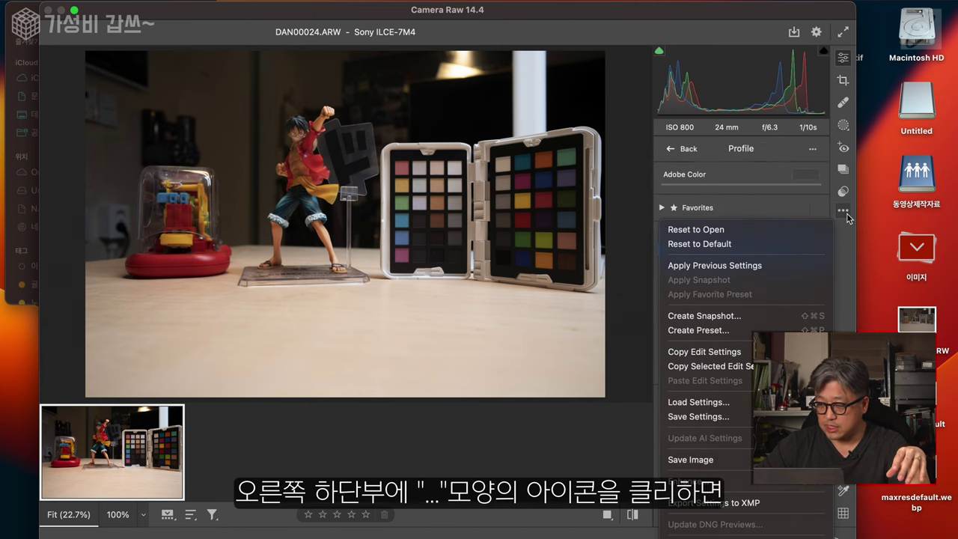
{"action": "left_click", "coordinate": [705, 409]}
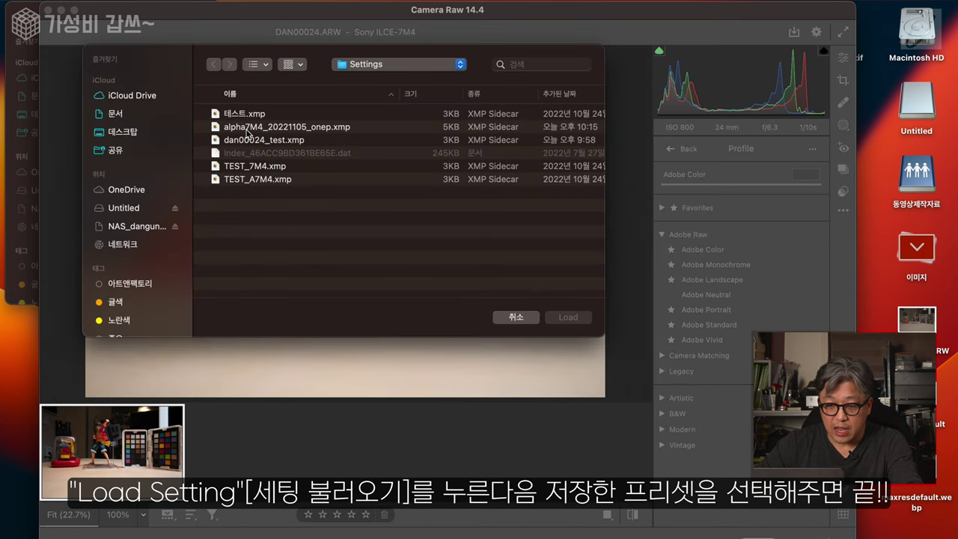
{"action": "left_click", "coordinate": [247, 127]}
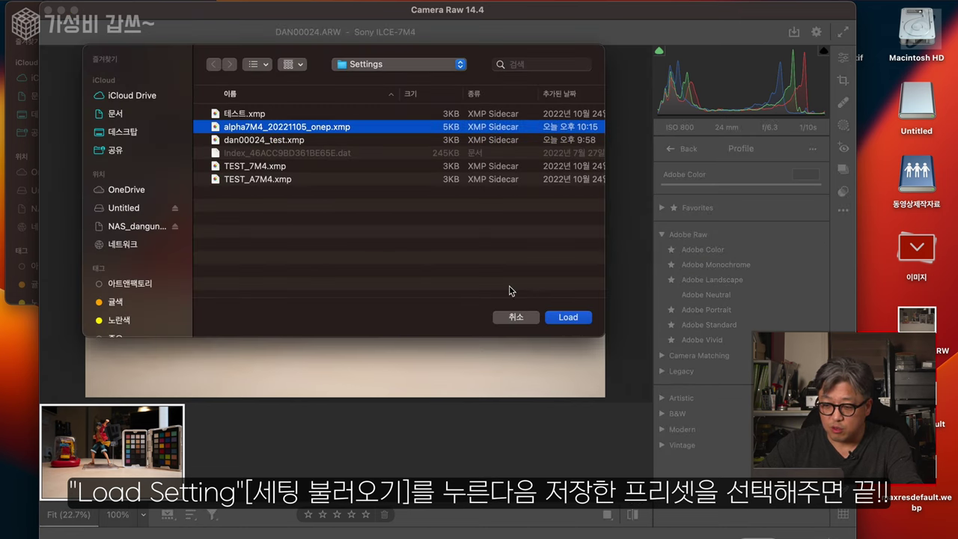
{"action": "left_click", "coordinate": [572, 318]}
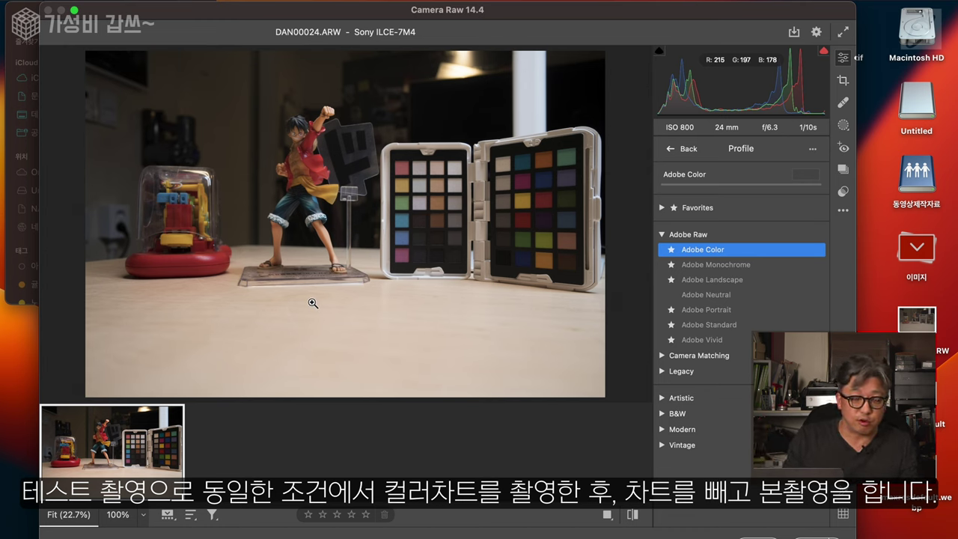
{"action": "left_click", "coordinate": [843, 210]}
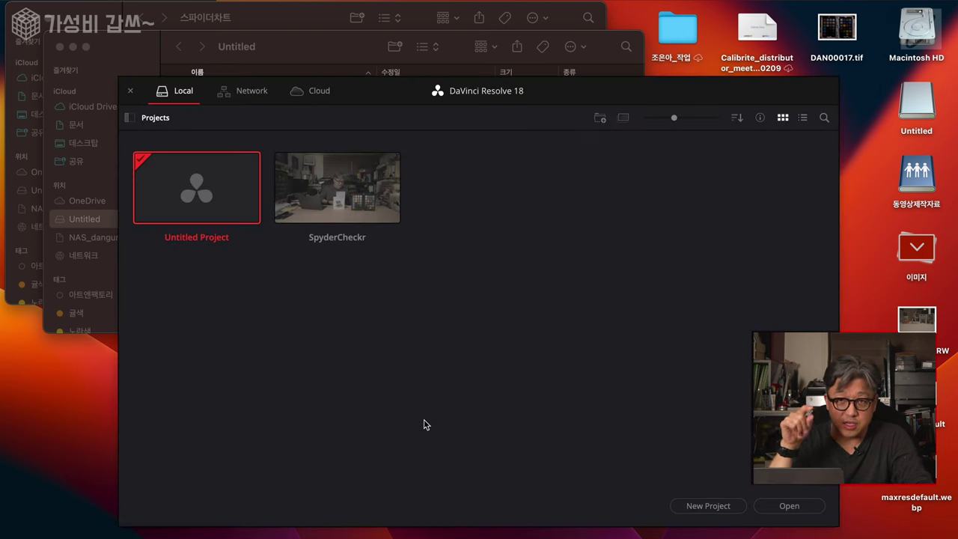
Switch to DaVinci Resolve, open Untitled Project and play Timeline 1 to the frame at 01:00:17:21 where the colour chart is held up
{"action": "left_click", "coordinate": [360, 189]}
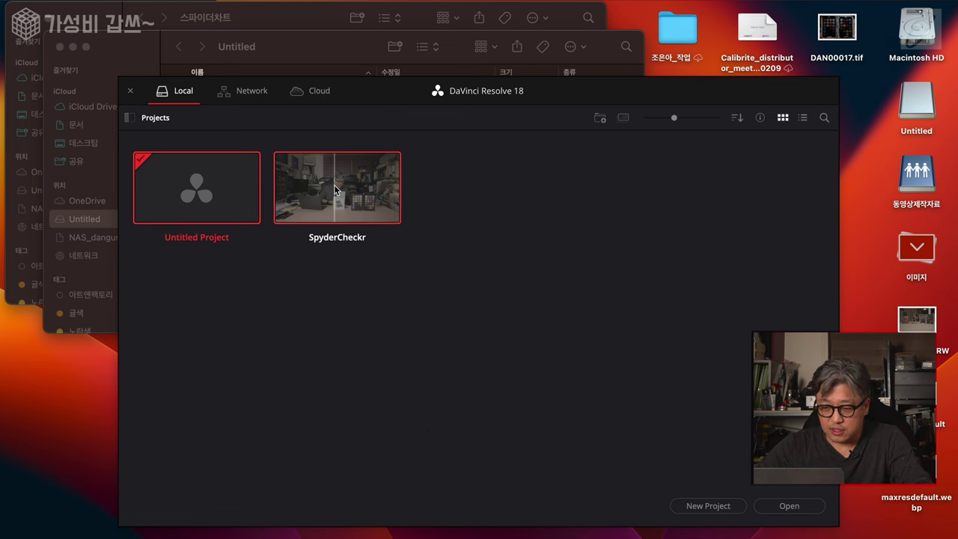
{"action": "left_click", "coordinate": [206, 200]}
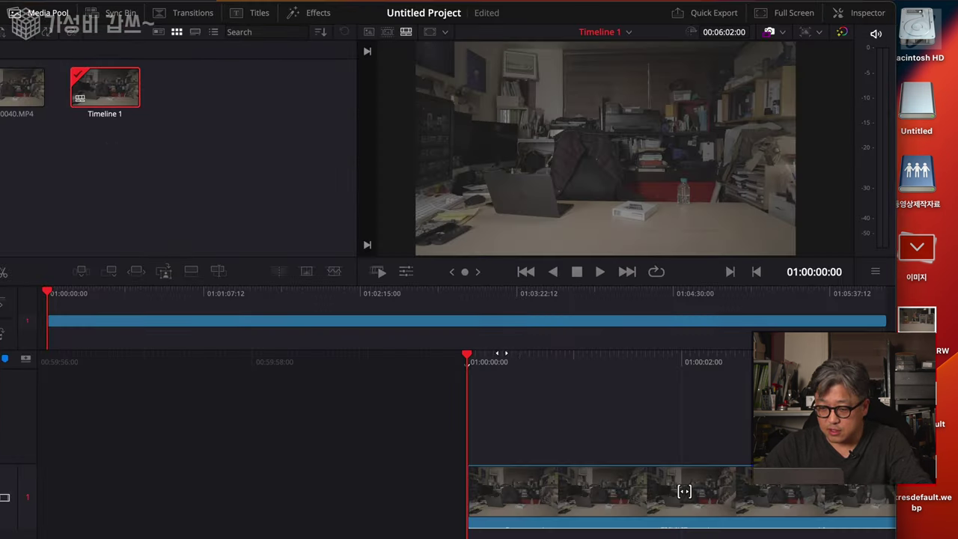
{"action": "key", "text": "space"}
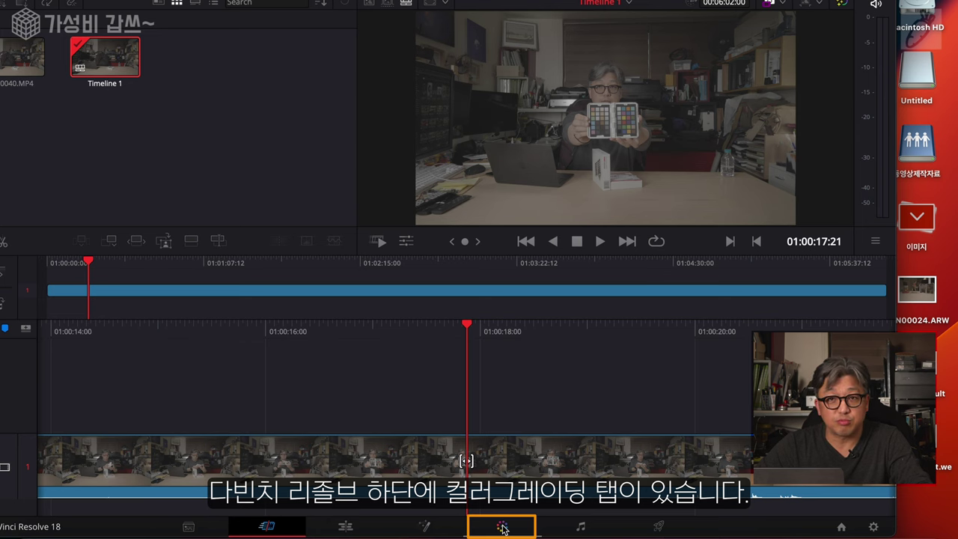
Go to the colour grading workspace and enlarge the preview to 200% on the colour chart
{"action": "left_click", "coordinate": [503, 529]}
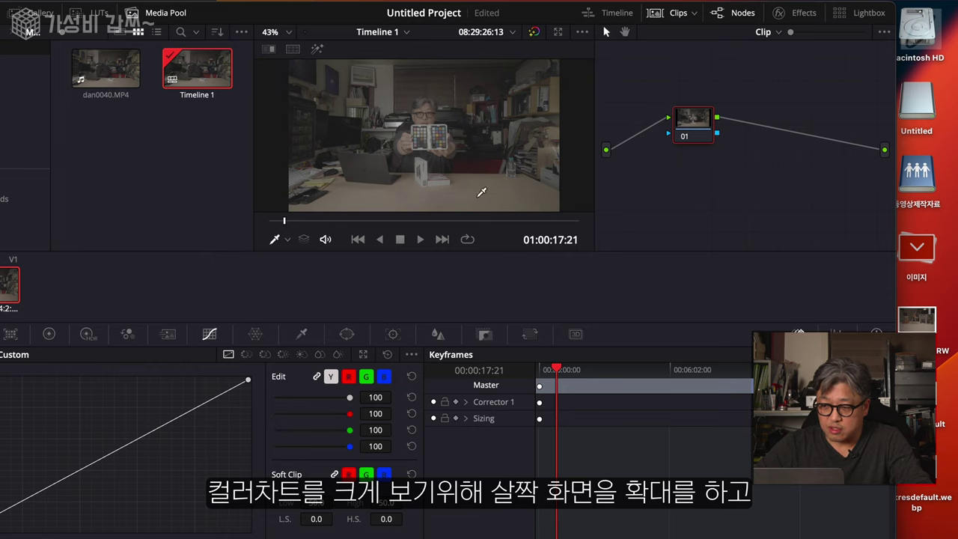
{"action": "left_click", "coordinate": [288, 33]}
{"action": "left_click", "coordinate": [277, 146]}
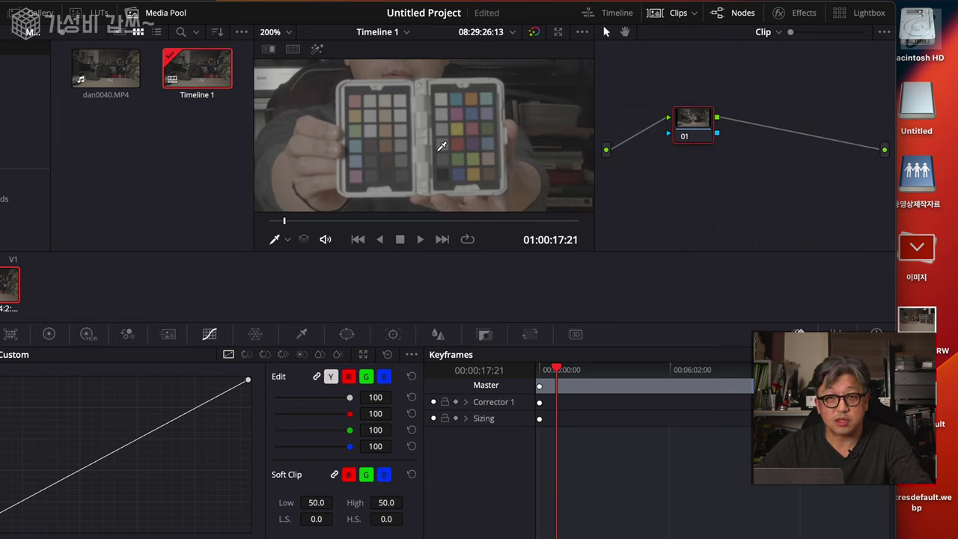
Set the Color Match chart type to Datacolor SpyderCheckr 24
{"action": "left_click", "coordinate": [11, 334]}
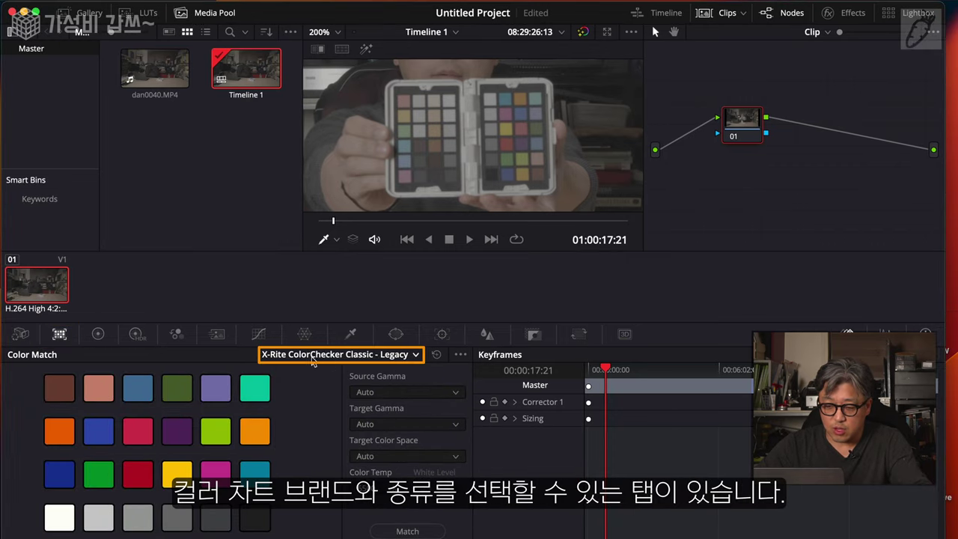
{"action": "left_click", "coordinate": [416, 355]}
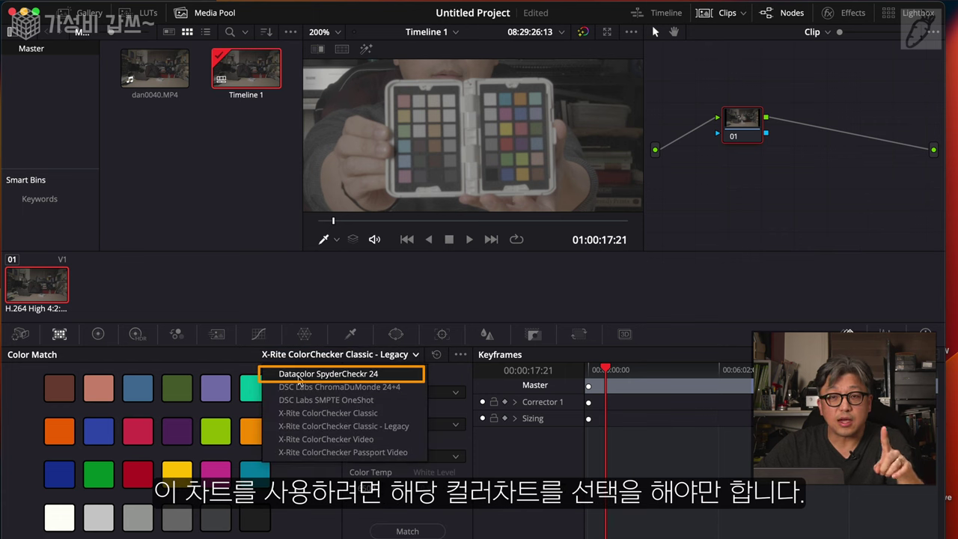
{"action": "left_click", "coordinate": [381, 376]}
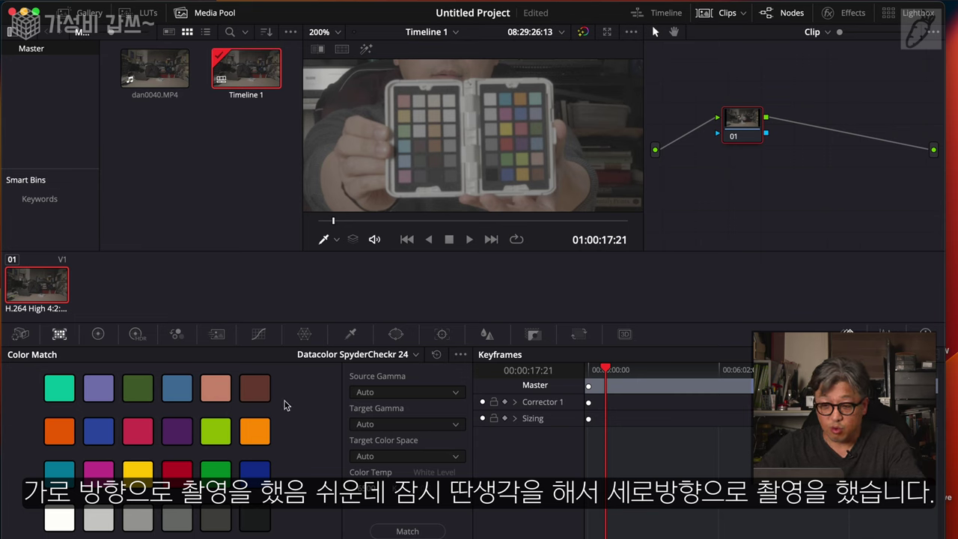
Turn on the Color Chart overlay in the preview and rotate its grid a quarter turn clockwise, corner by corner, roughly over the chart
{"action": "left_click", "coordinate": [337, 242]}
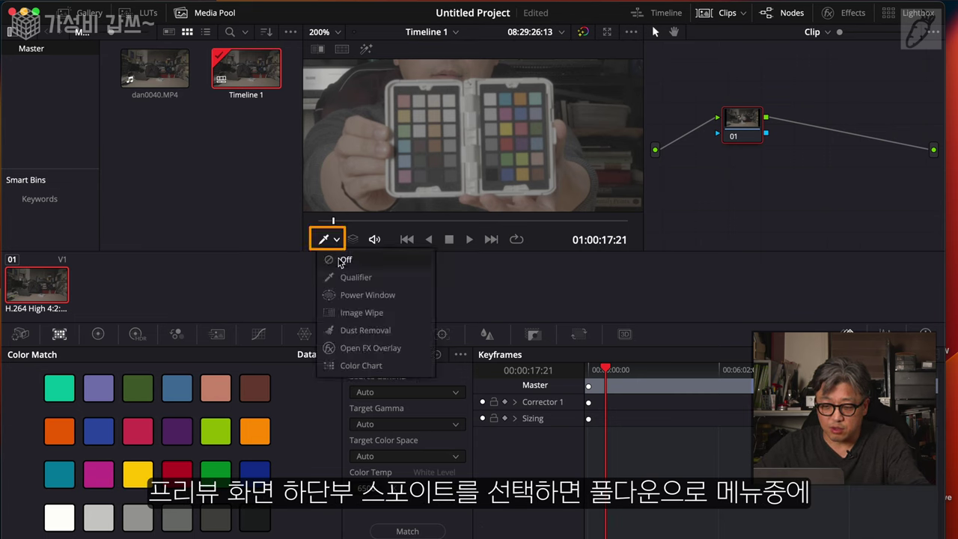
{"action": "left_click", "coordinate": [346, 366]}
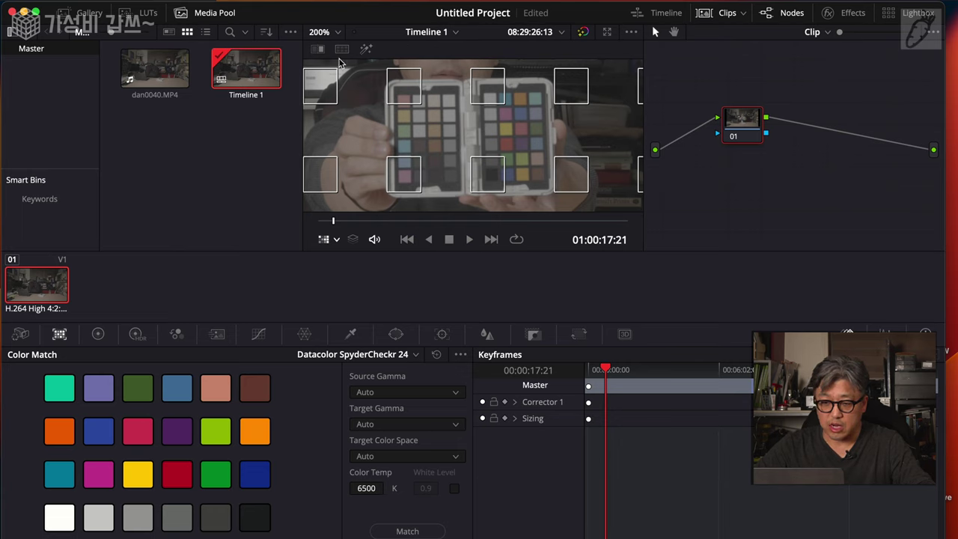
{"action": "left_click", "coordinate": [337, 34]}
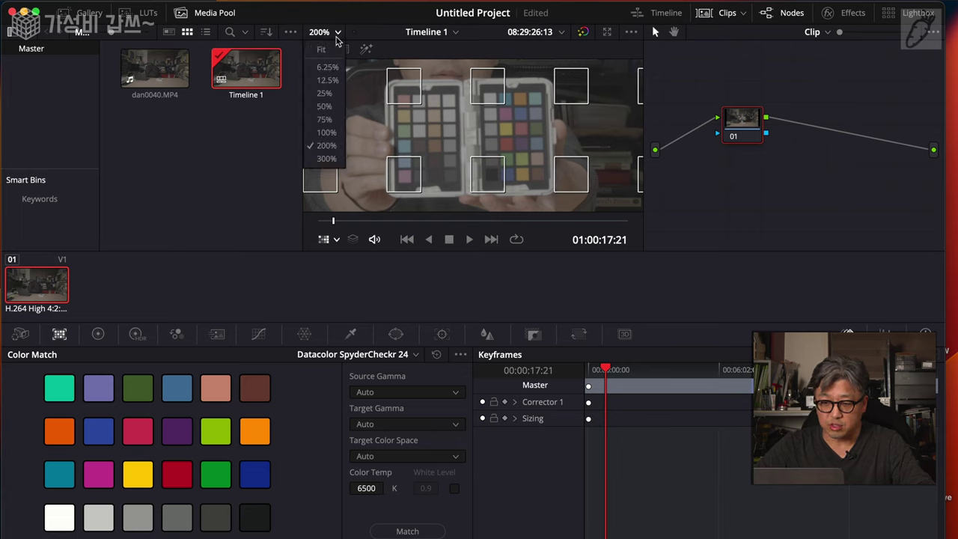
{"action": "left_click", "coordinate": [326, 93]}
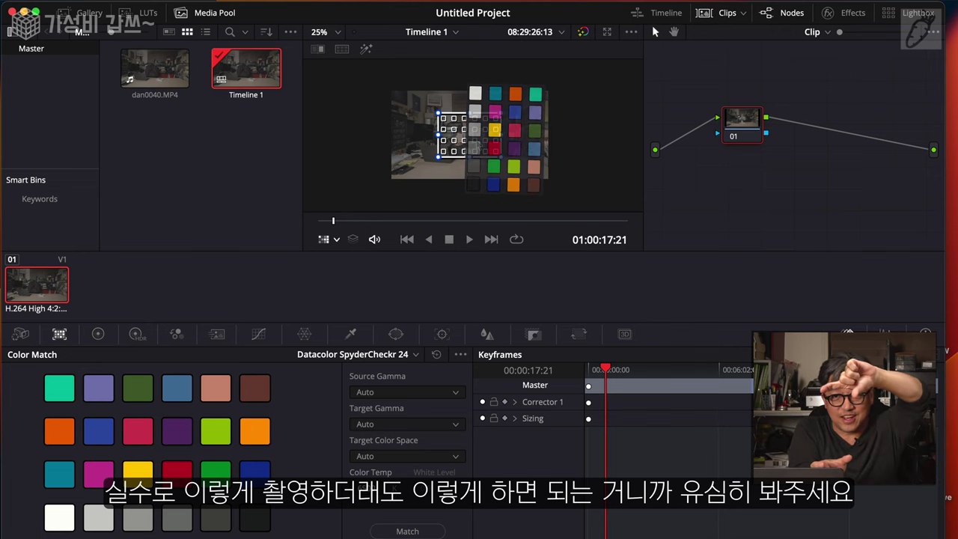
{"action": "left_click_drag", "start_coordinate": [438, 113], "coordinate": [483, 100]}
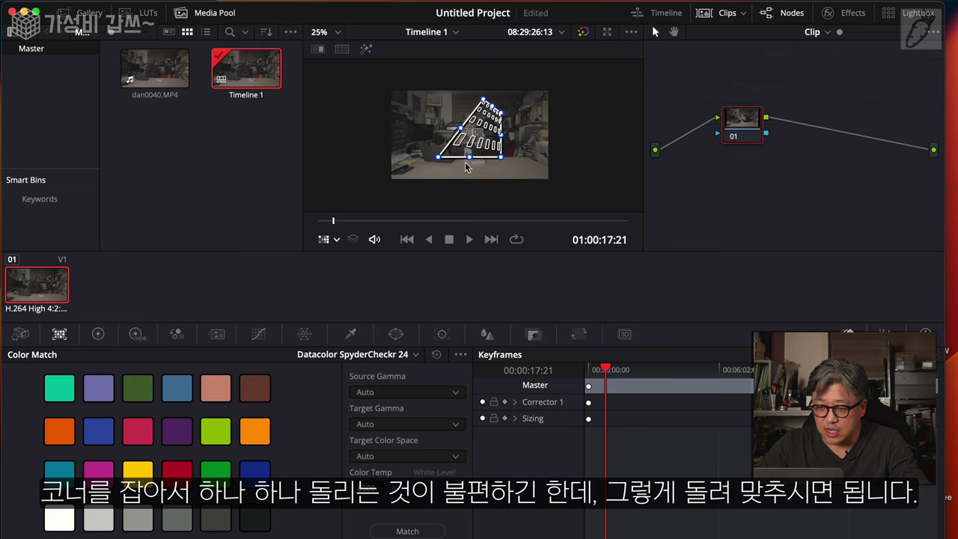
{"action": "left_click_drag", "start_coordinate": [436, 158], "coordinate": [442, 111]}
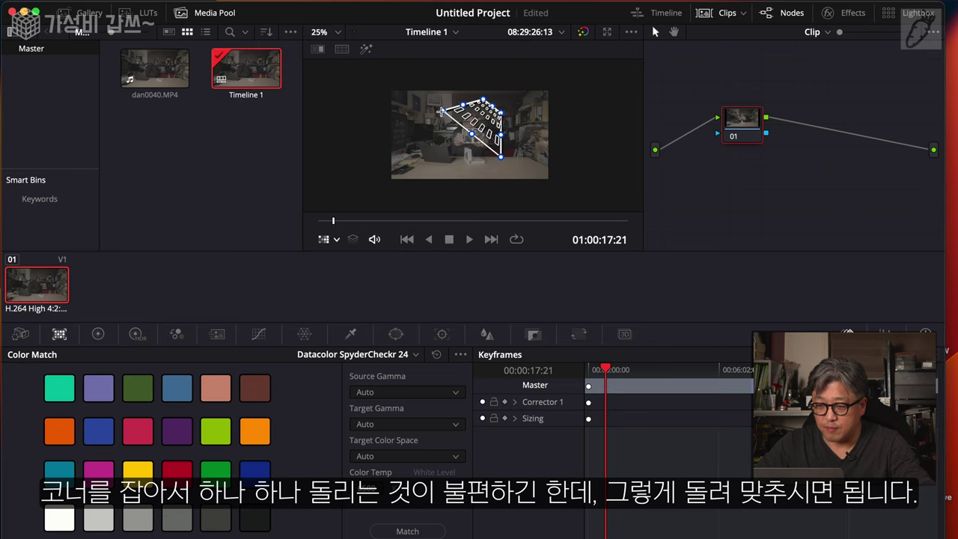
{"action": "left_click_drag", "start_coordinate": [500, 157], "coordinate": [447, 161]}
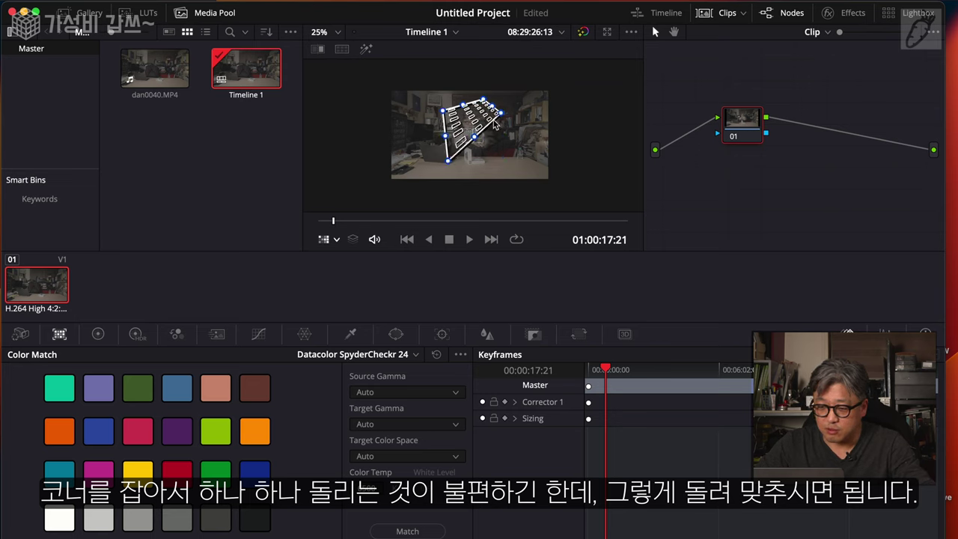
{"action": "left_click_drag", "start_coordinate": [500, 112], "coordinate": [469, 149]}
Fit the four corners of the overlay grid precisely to the 24 colour patches on the chart's right-hand page
{"action": "left_click", "coordinate": [337, 32]}
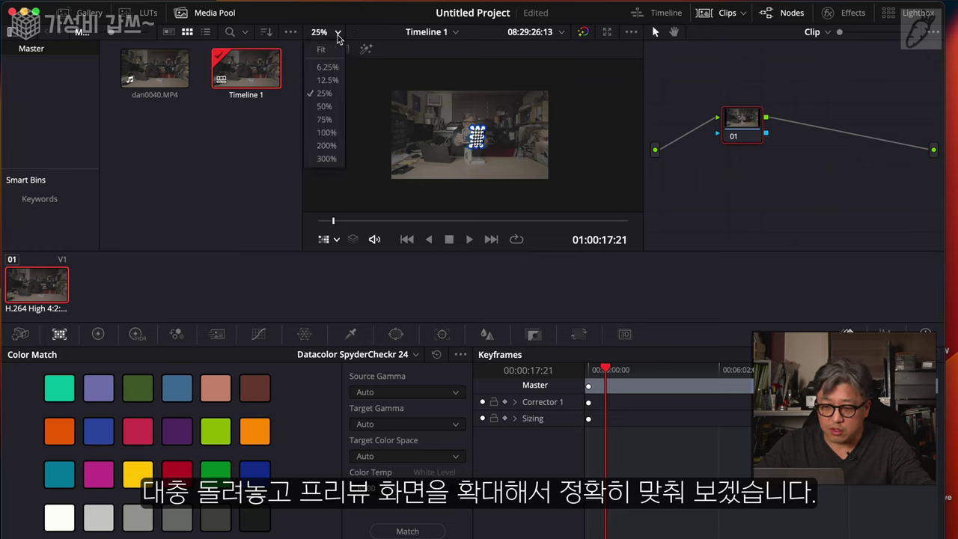
{"action": "left_click", "coordinate": [334, 144]}
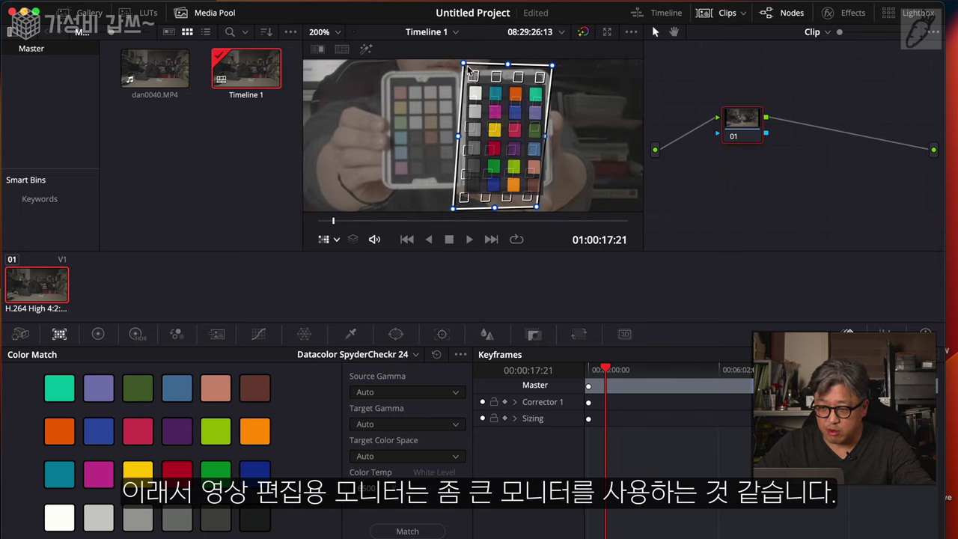
{"action": "left_click_drag", "start_coordinate": [463, 63], "coordinate": [479, 84]}
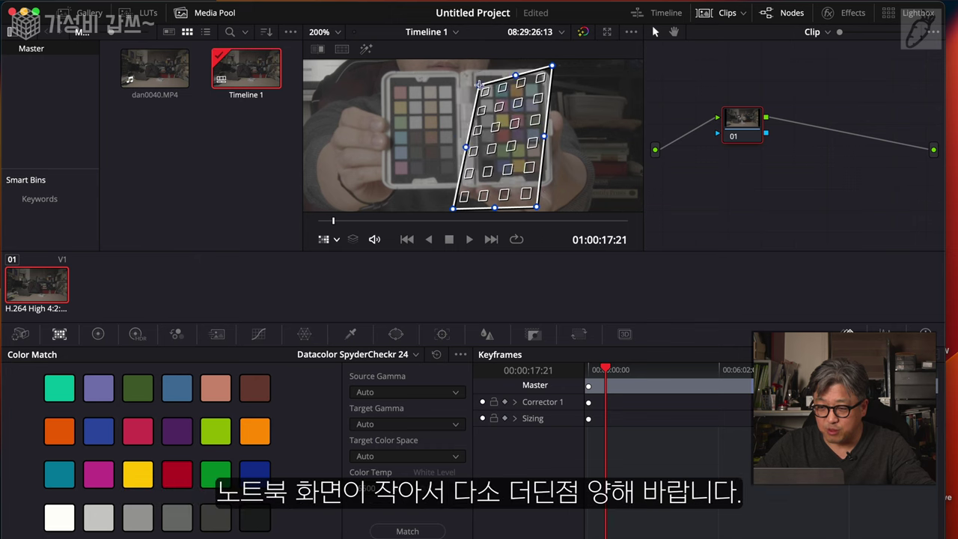
{"action": "left_click_drag", "start_coordinate": [536, 208], "coordinate": [544, 175]}
{"action": "left_click_drag", "start_coordinate": [452, 208], "coordinate": [481, 175]}
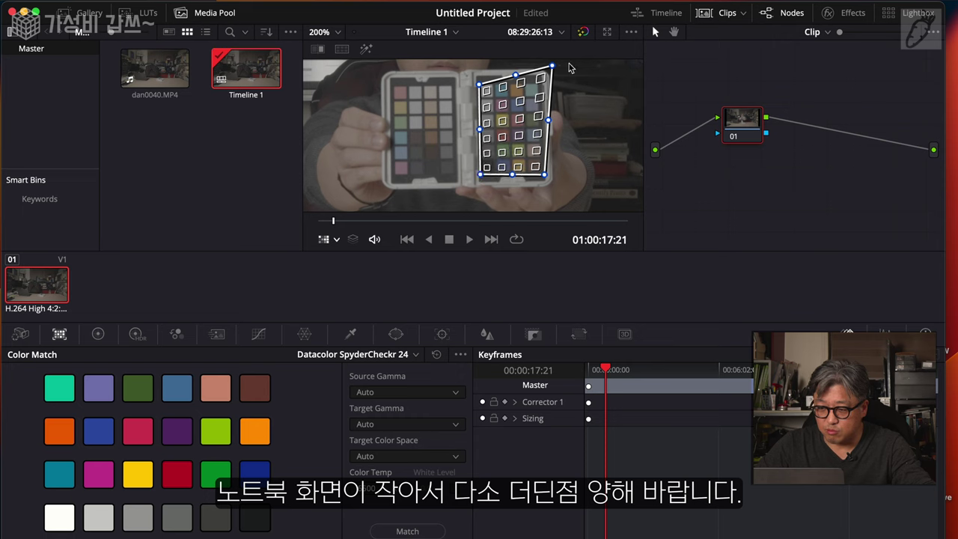
{"action": "left_click_drag", "start_coordinate": [551, 66], "coordinate": [540, 83]}
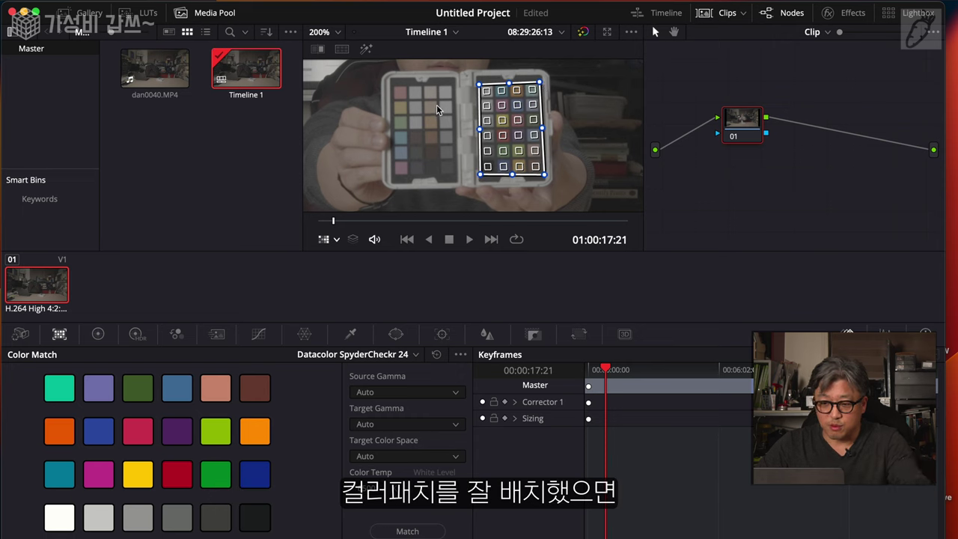
Set the Color Match source gamma to SLog3
{"action": "left_click", "coordinate": [327, 33]}
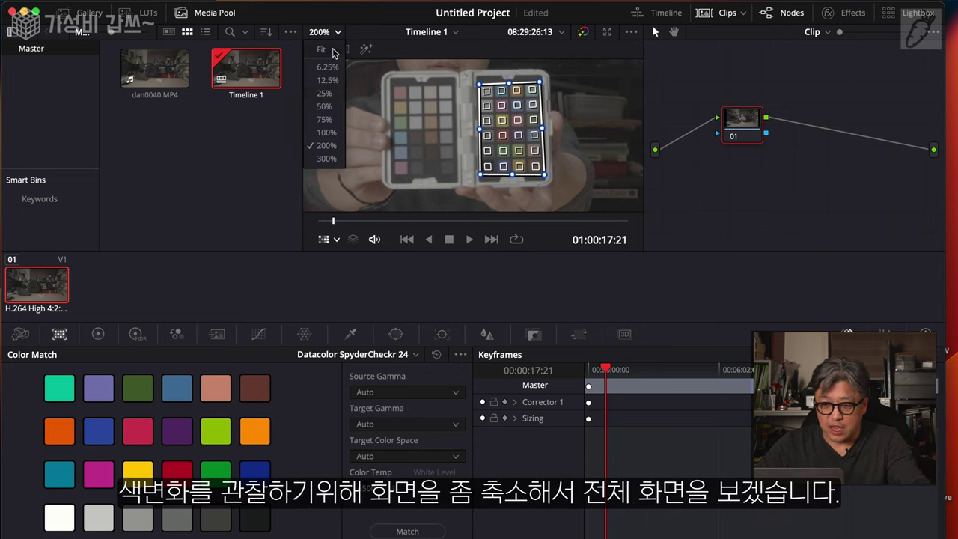
{"action": "left_click", "coordinate": [328, 107]}
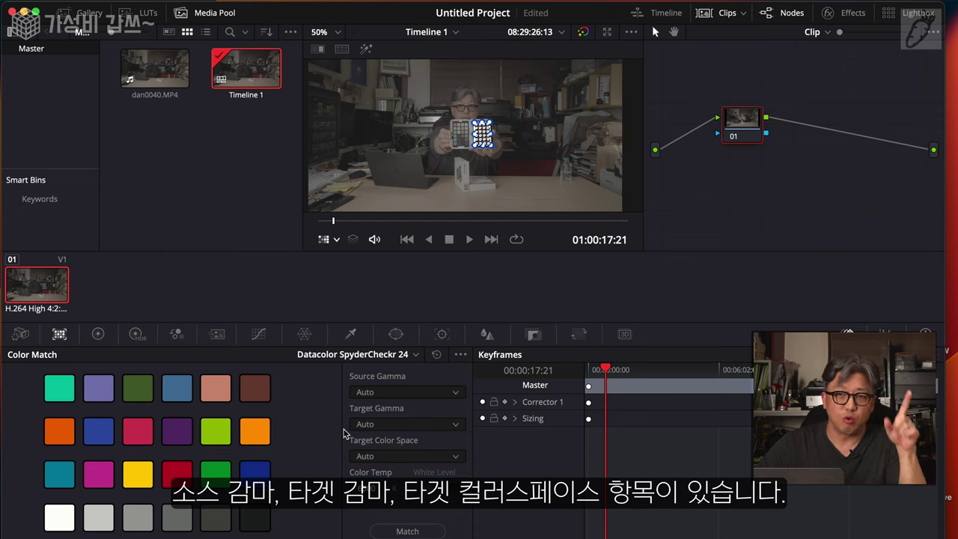
{"action": "left_click", "coordinate": [422, 393]}
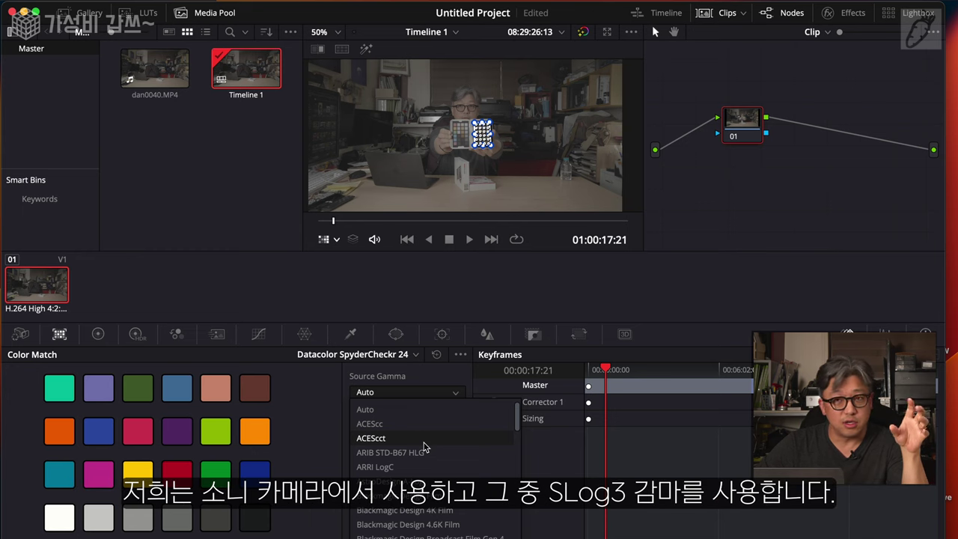
{"action": "scroll", "coordinate": [423, 447], "scroll_direction": "down", "scroll_amount": 5}
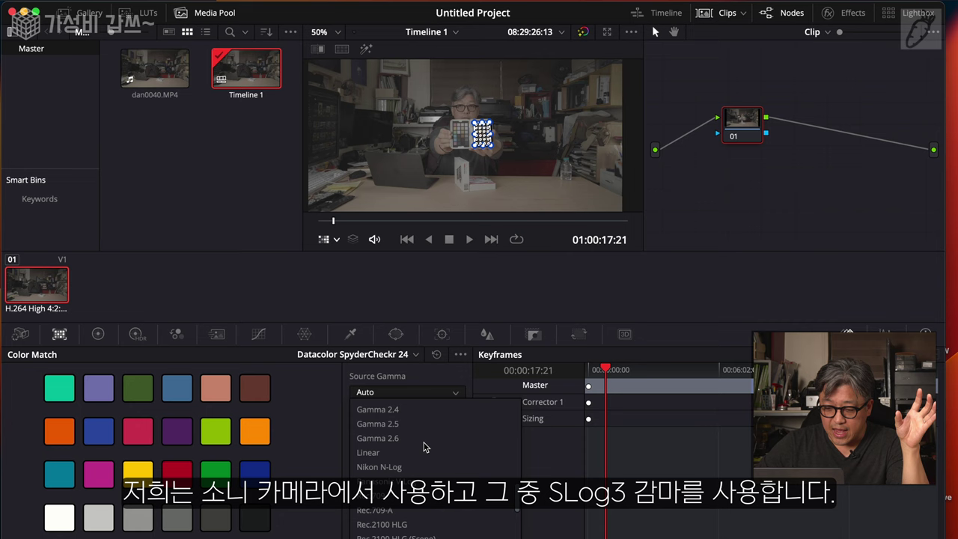
{"action": "scroll", "coordinate": [423, 447], "scroll_direction": "down", "scroll_amount": 5}
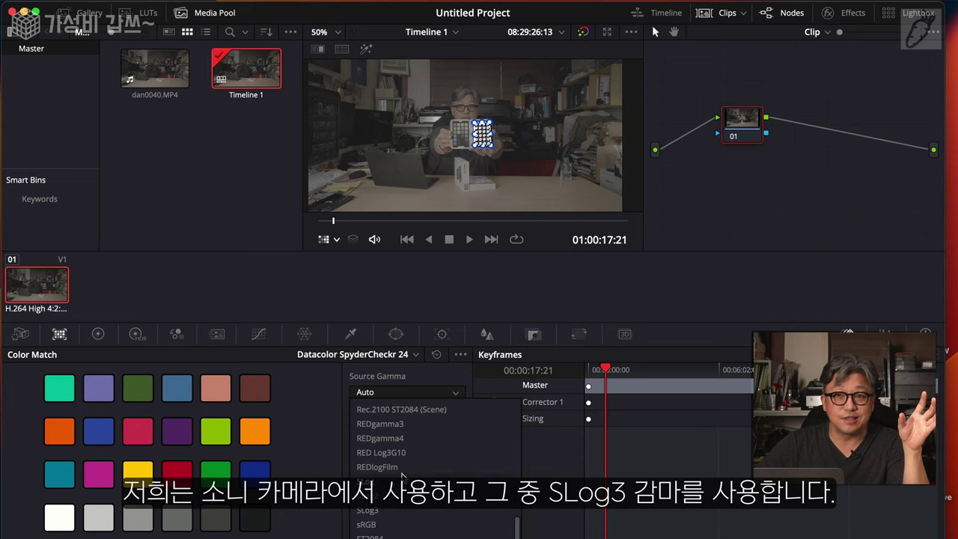
{"action": "left_click", "coordinate": [367, 511]}
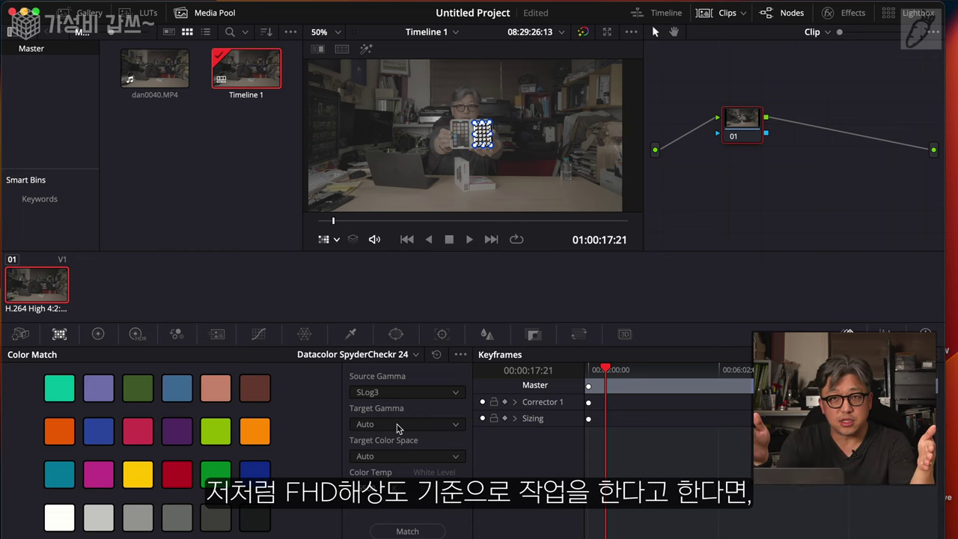
Set both the target gamma and the target color space to Rec.709
{"action": "left_click", "coordinate": [457, 425]}
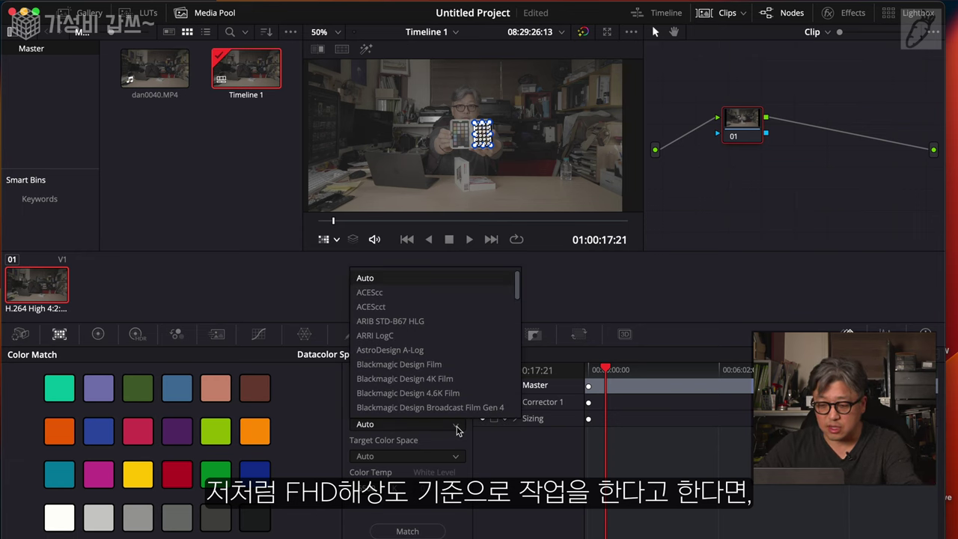
{"action": "scroll", "coordinate": [397, 344], "scroll_direction": "down", "scroll_amount": 5}
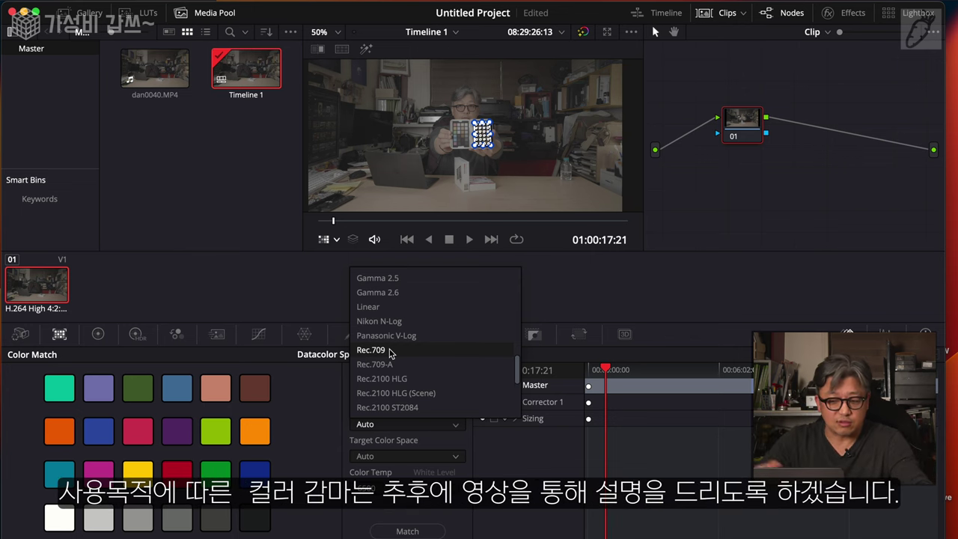
{"action": "left_click", "coordinate": [390, 351]}
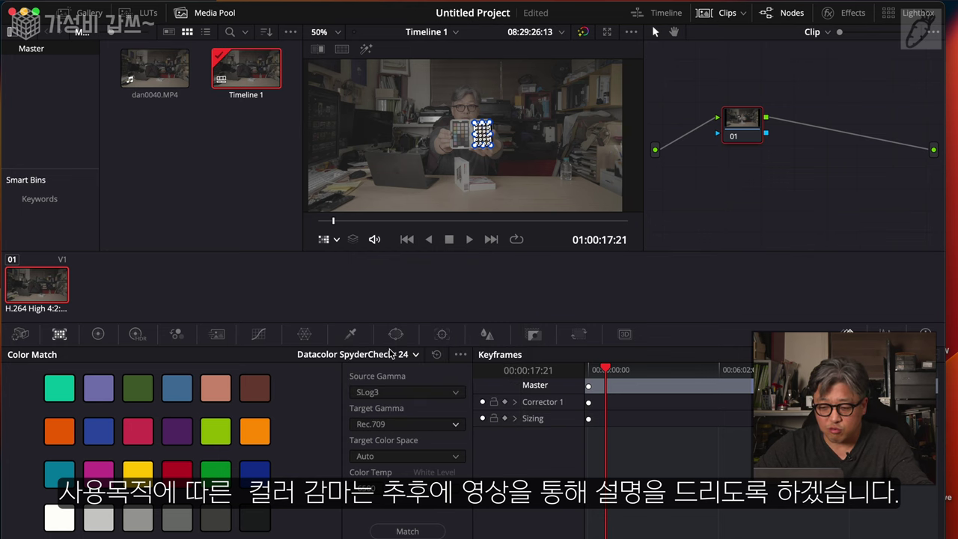
{"action": "left_click", "coordinate": [414, 460]}
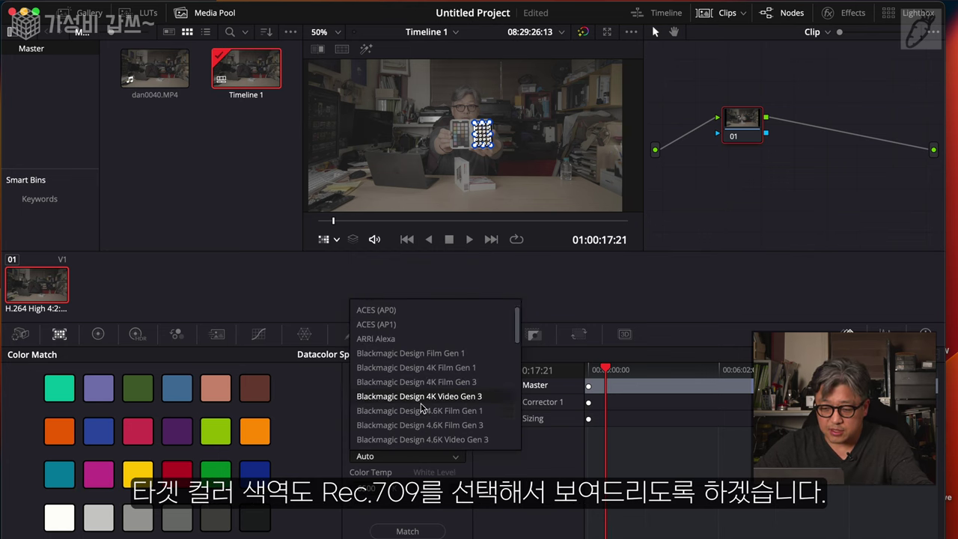
{"action": "scroll", "coordinate": [419, 396], "scroll_direction": "down", "scroll_amount": 10}
{"action": "scroll", "coordinate": [416, 401], "scroll_direction": "down", "scroll_amount": 2}
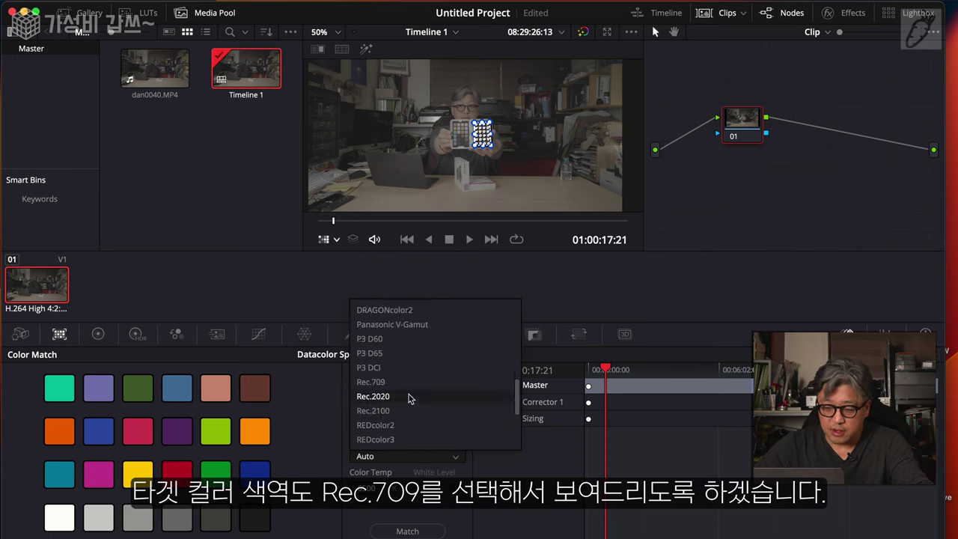
{"action": "left_click", "coordinate": [380, 380]}
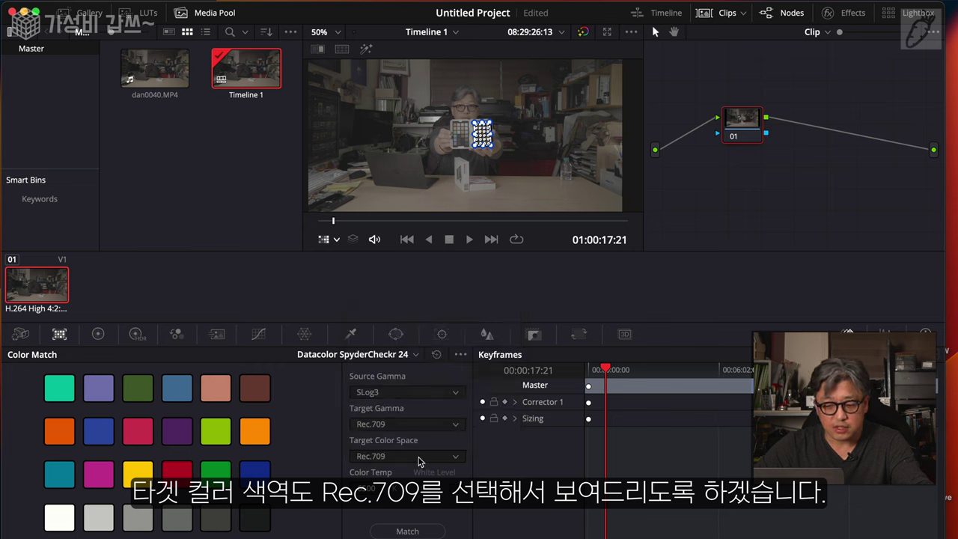
Match the clip's colours to the chart and go to the Cut page to see the corrected footage
{"action": "left_click", "coordinate": [423, 532]}
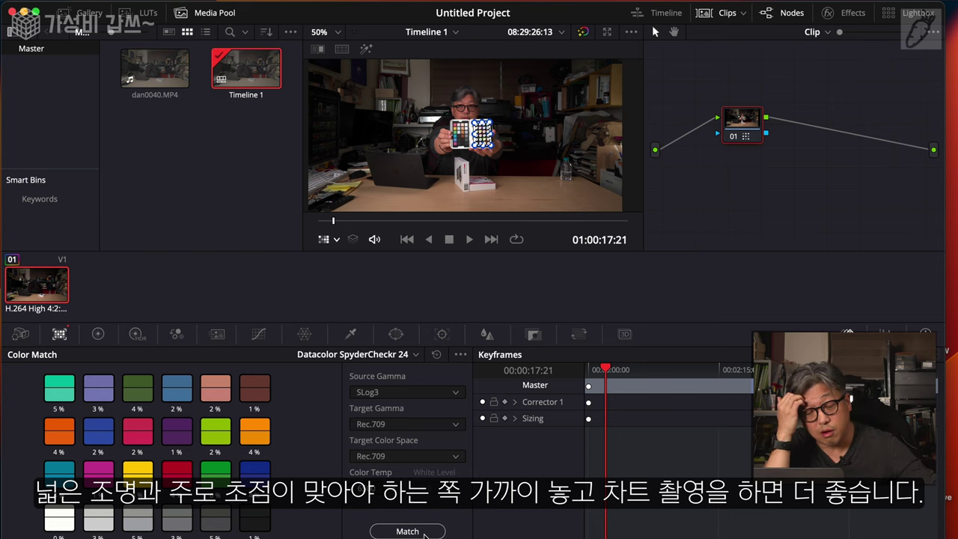
{"action": "key", "text": "shift+2"}
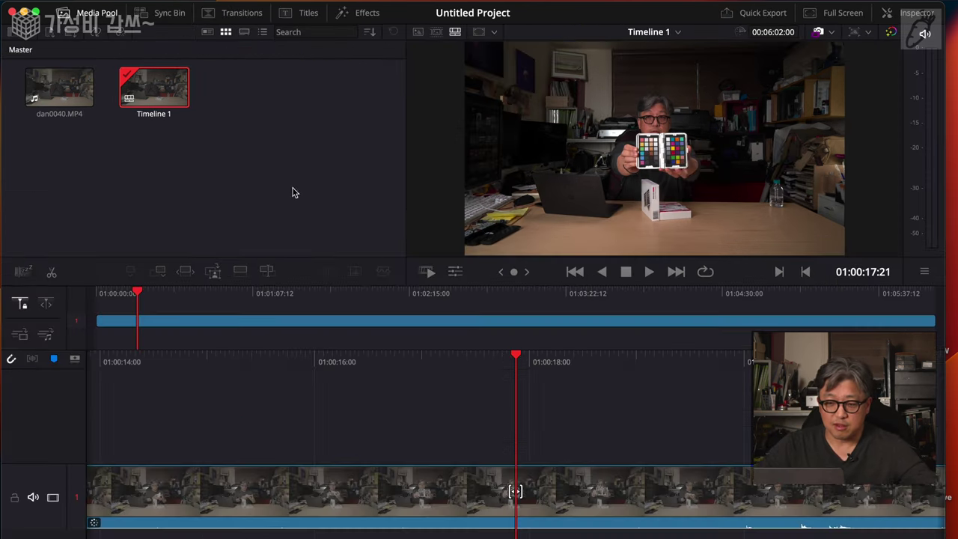